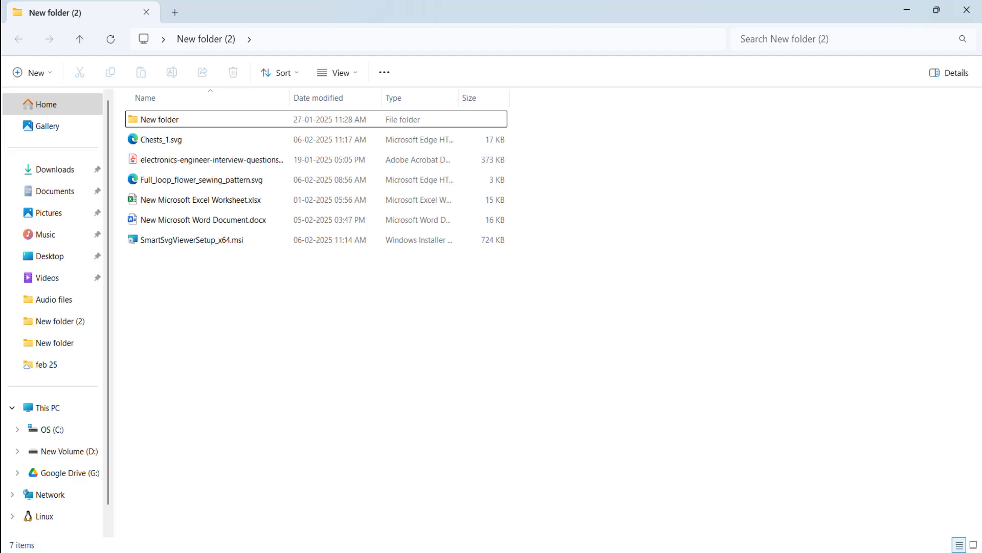
# - Run the Smart SVG Viewer installer and accept the license terms
pyautogui.click(164, 241)
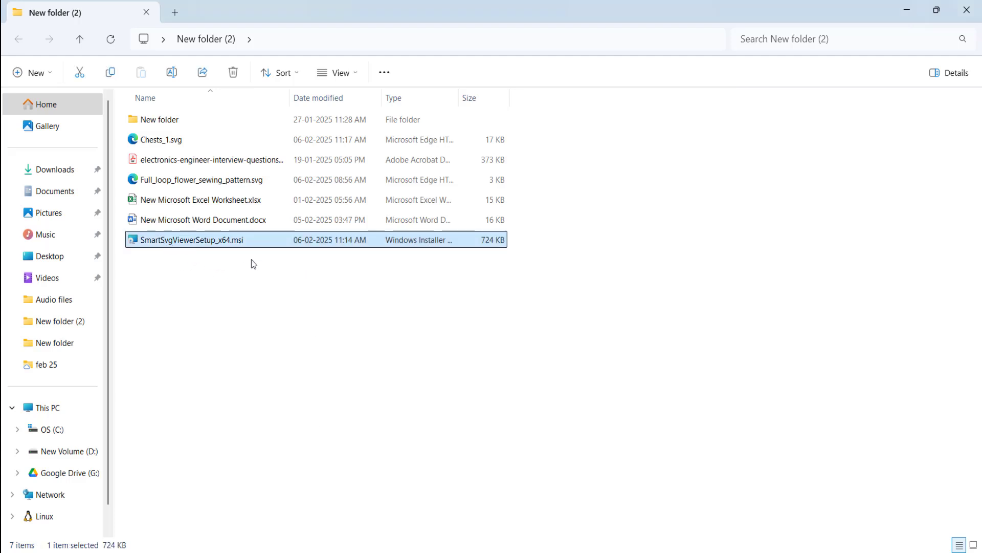
pyautogui.doubleClick(225, 245)
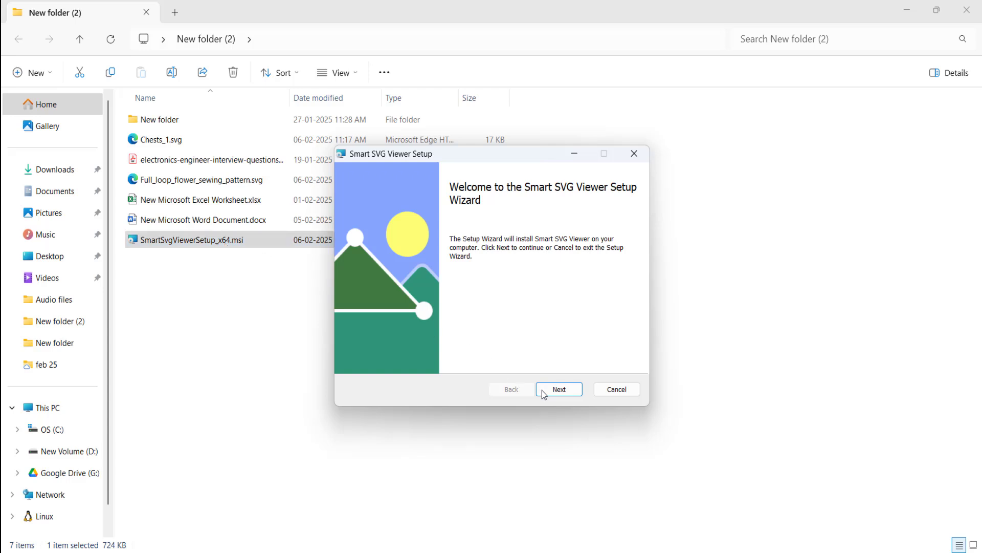
pyautogui.click(559, 390)
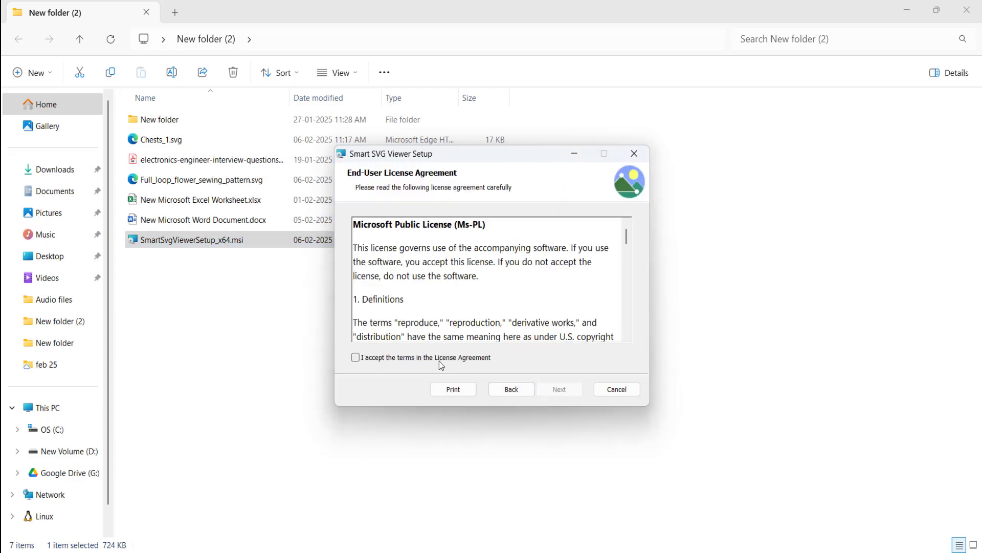
pyautogui.click(356, 356)
# - Install with the default Program Files location and shortcuts
pyautogui.click(559, 390)
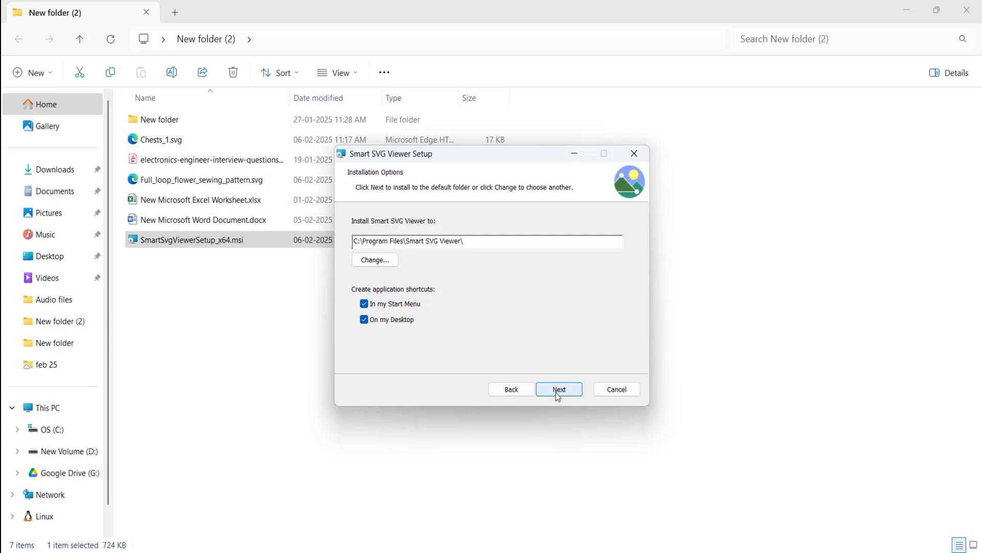
pyautogui.click(559, 389)
pyautogui.click(559, 389)
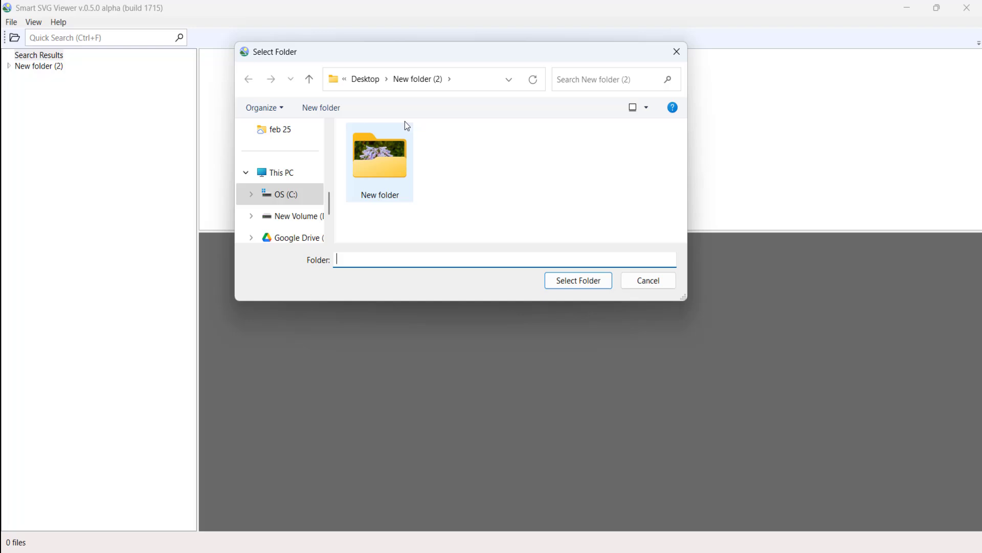
# - Load New folder (2), preview the Full_loop_flower SVG, then return to File Explorer
pyautogui.click(409, 79)
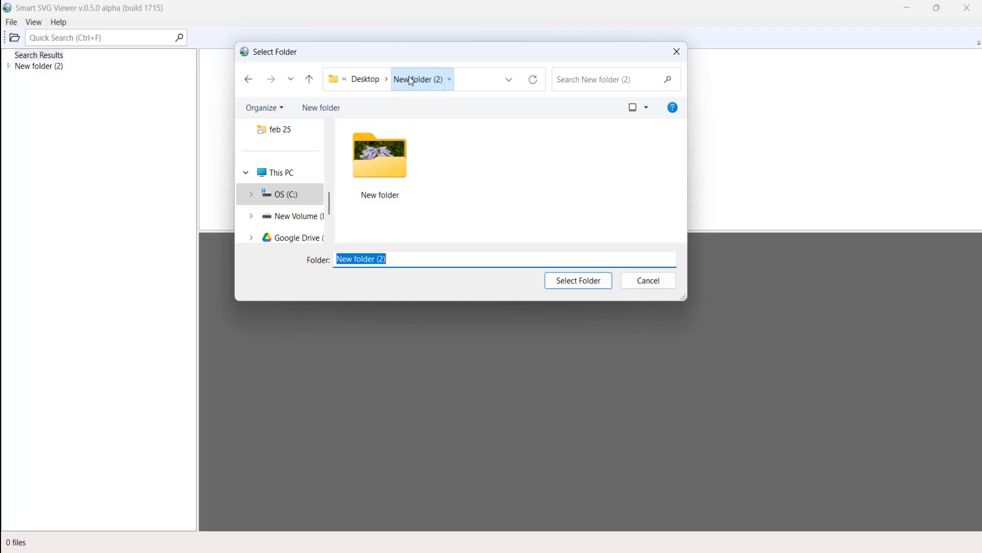
pyautogui.click(578, 281)
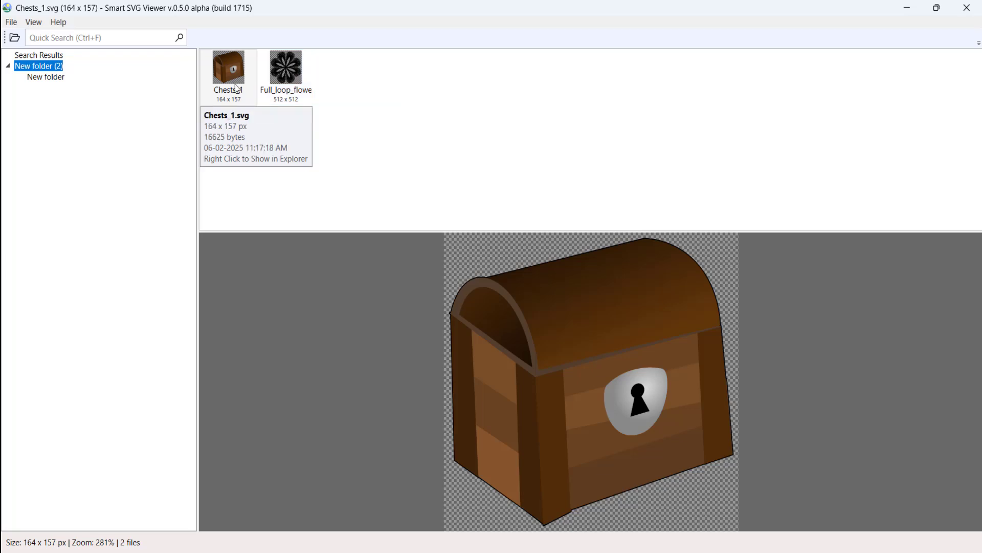
pyautogui.click(285, 73)
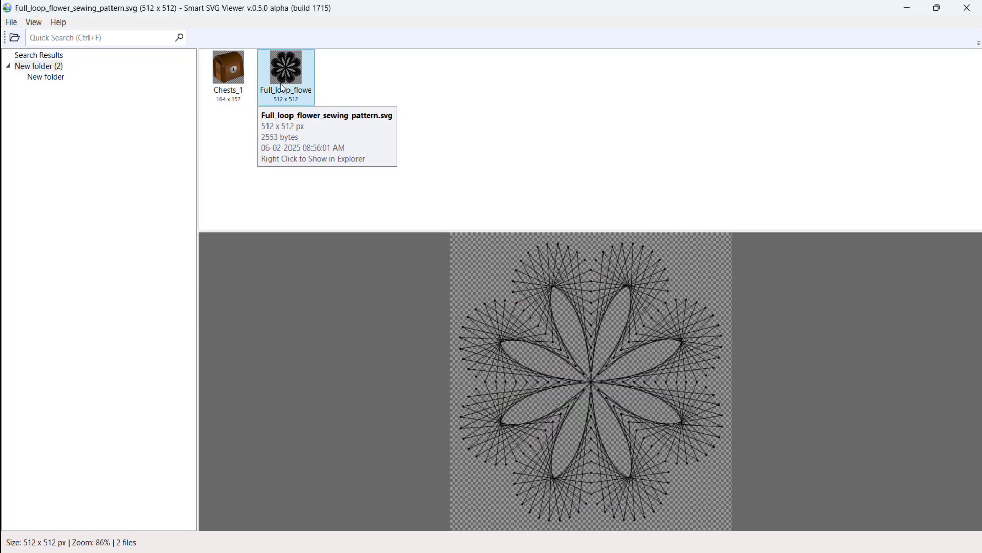
pyautogui.click(295, 545)
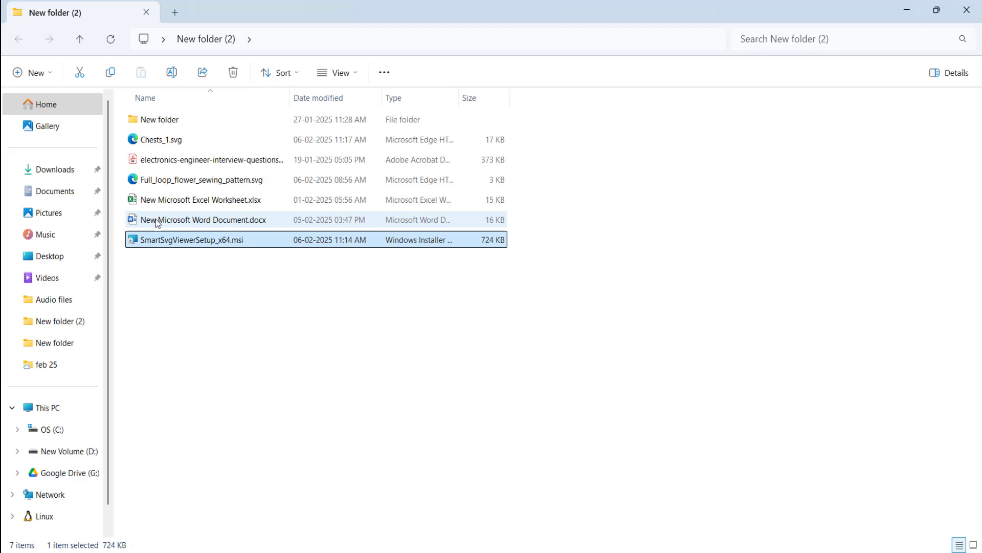
pyautogui.click(163, 180)
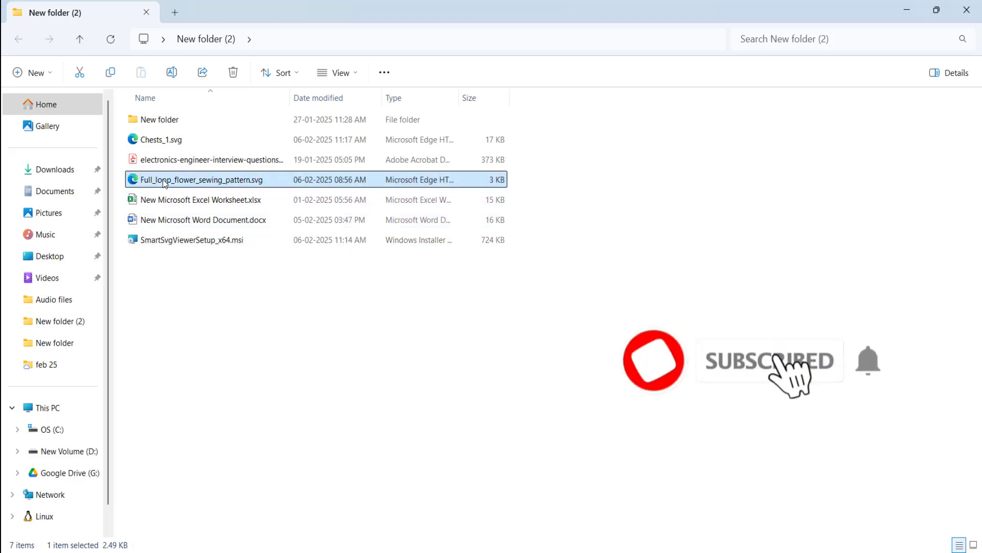
pyautogui.click(172, 140)
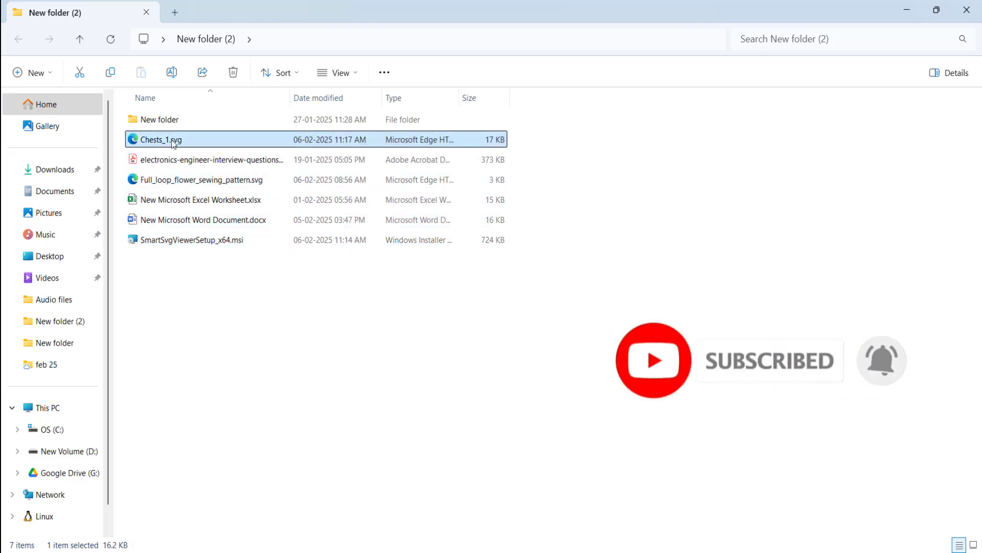